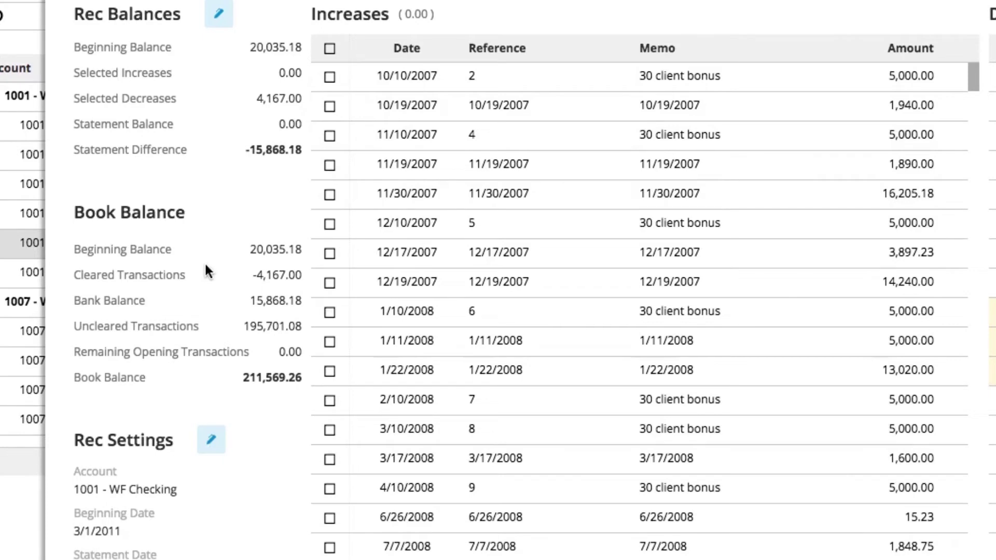
pyautogui.scroll(-3, 205, 262)
pyautogui.scroll(-2, 208, 265)
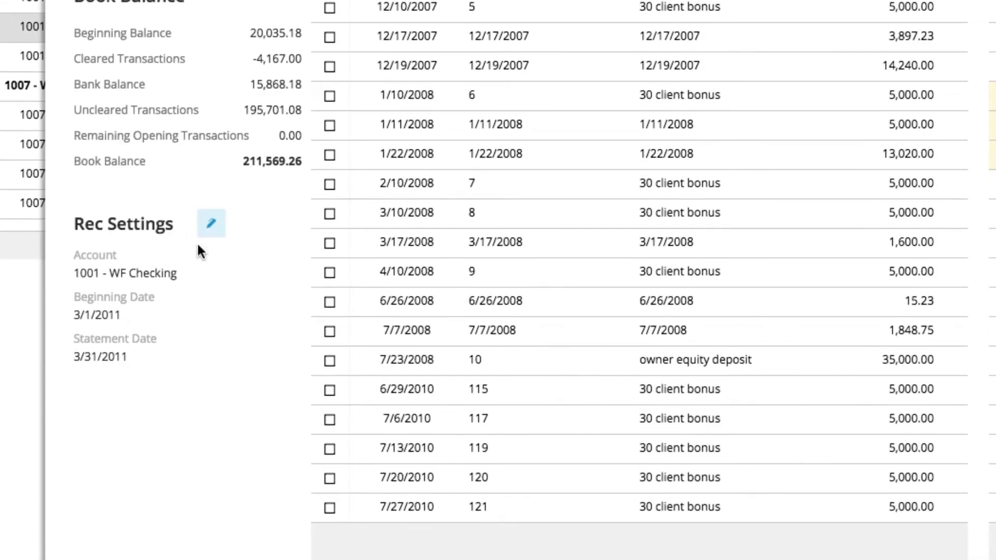